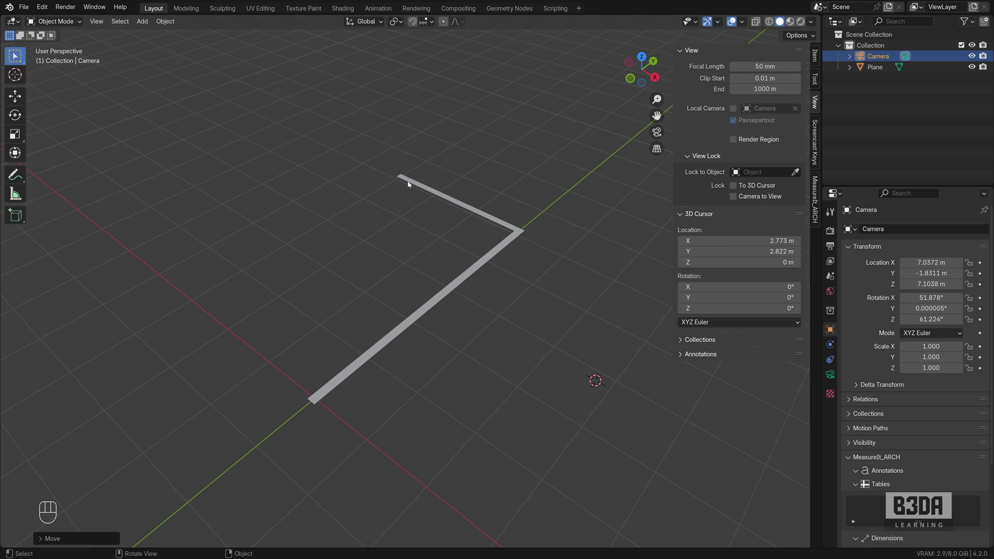
Step: Remove Dimension Style 1, turn on MeasureIt_ARCH display, and select the L-shaped Plane
left_click(815, 198)
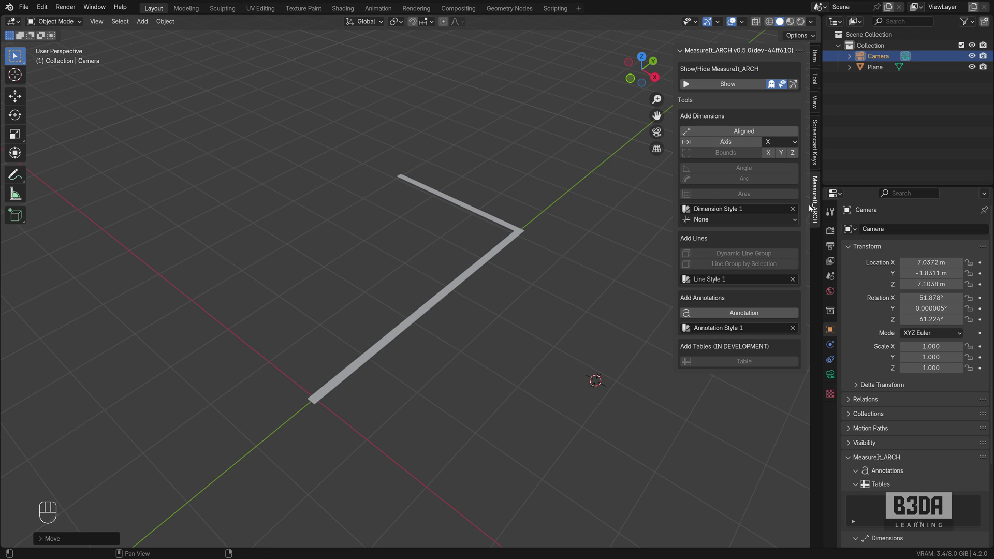
left_click(792, 209)
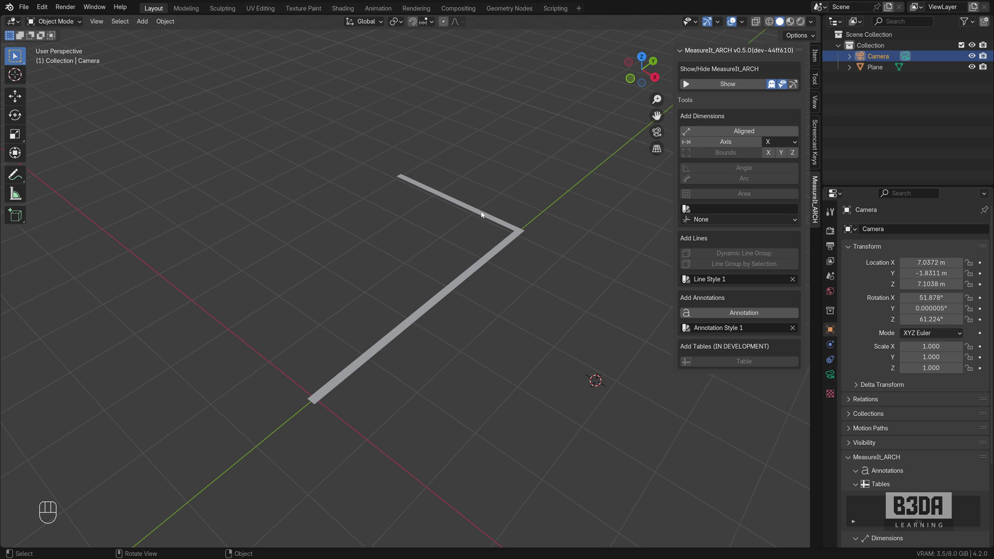
left_click(735, 85)
left_click(448, 200)
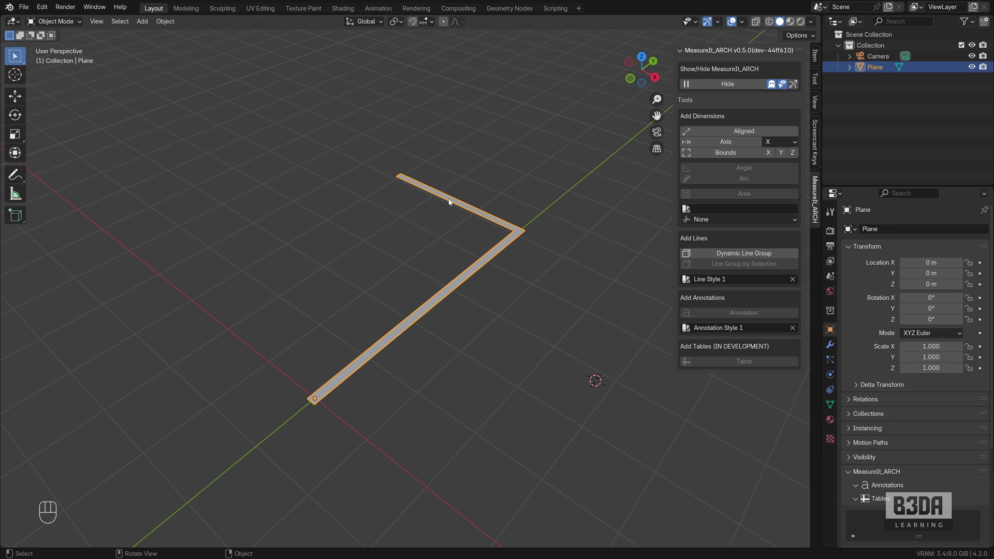
Step: In vertex Edit Mode, select the short leg's end vertices and delete the stray Axis dimension
key("Tab")
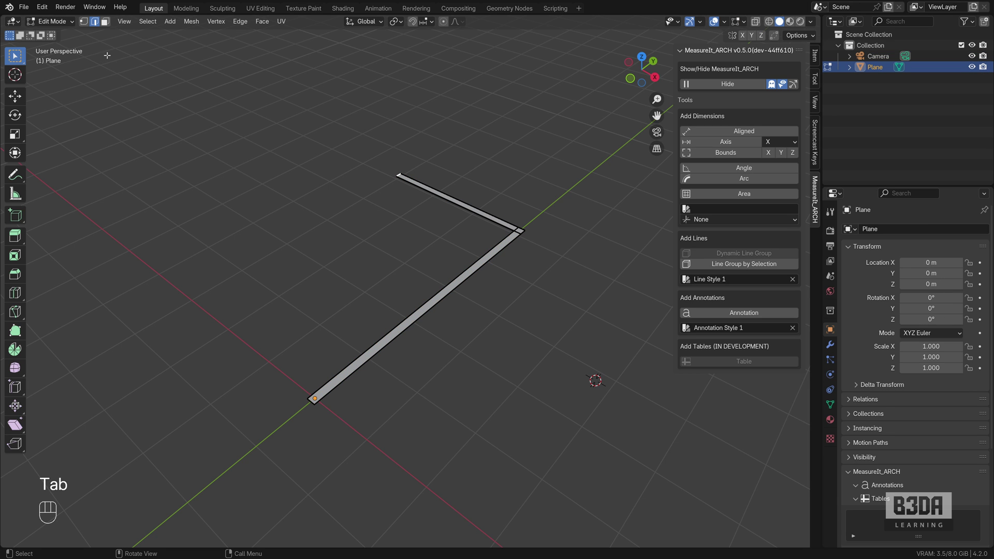
left_click(83, 21)
left_click(398, 176)
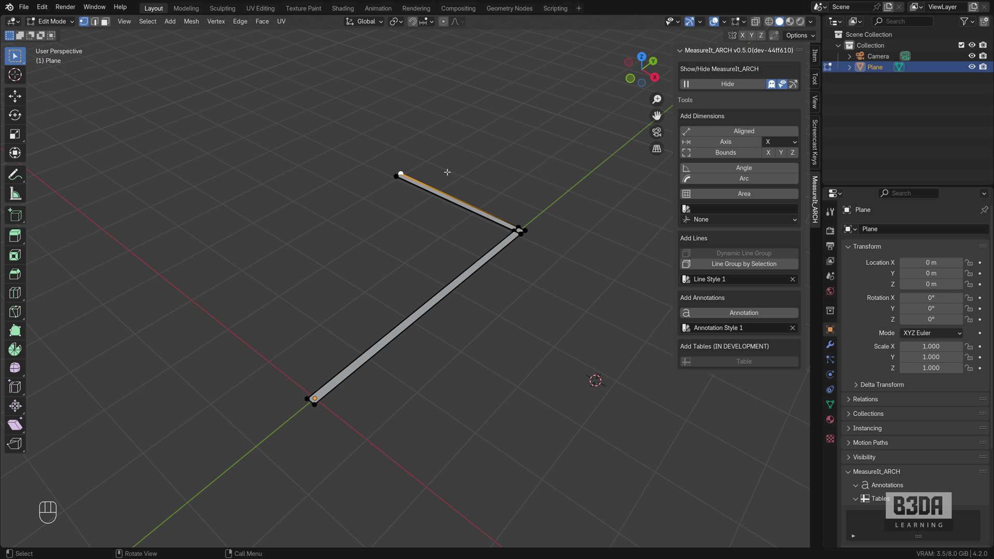
left_click(525, 230, "shift")
left_click(722, 141)
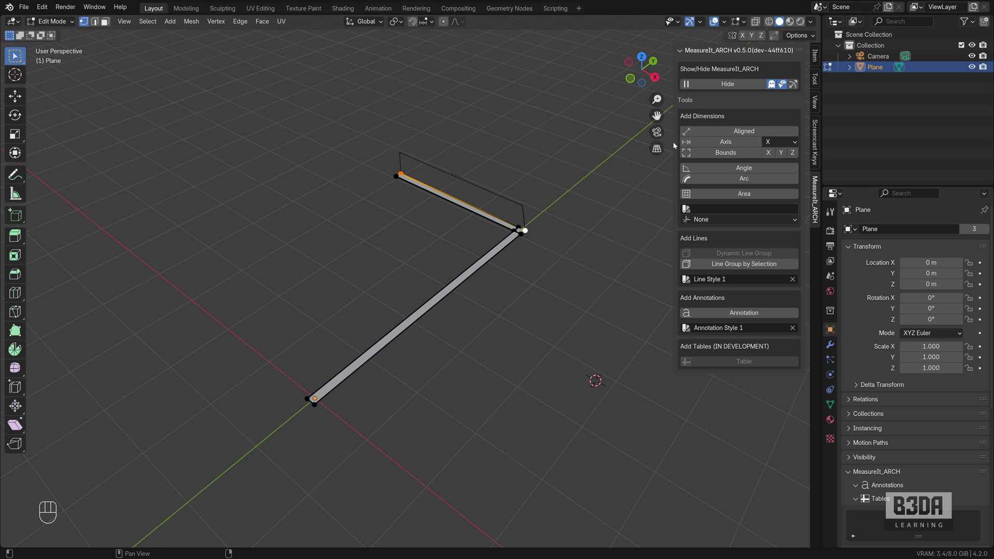
left_click(830, 331)
scroll(925, 370, "down", 8)
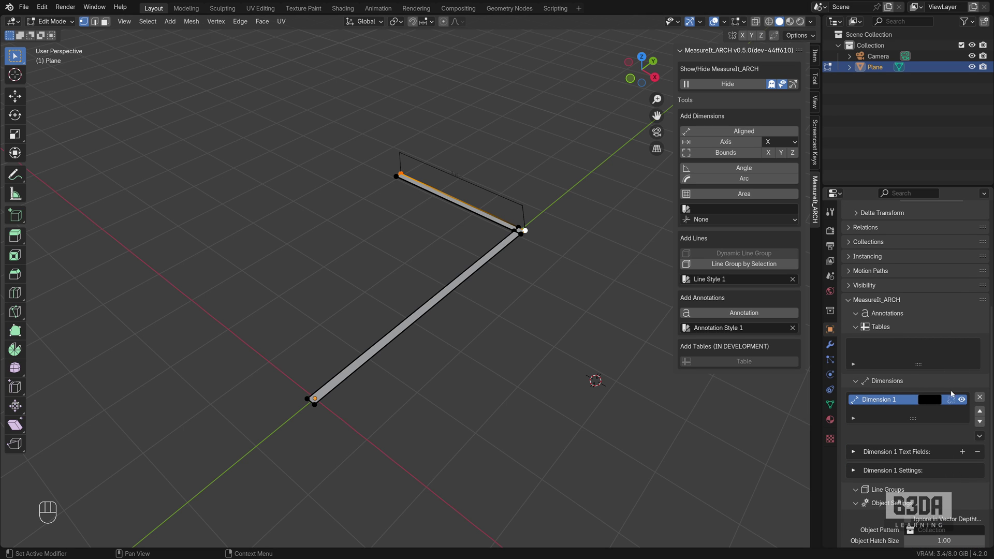
left_click(979, 397)
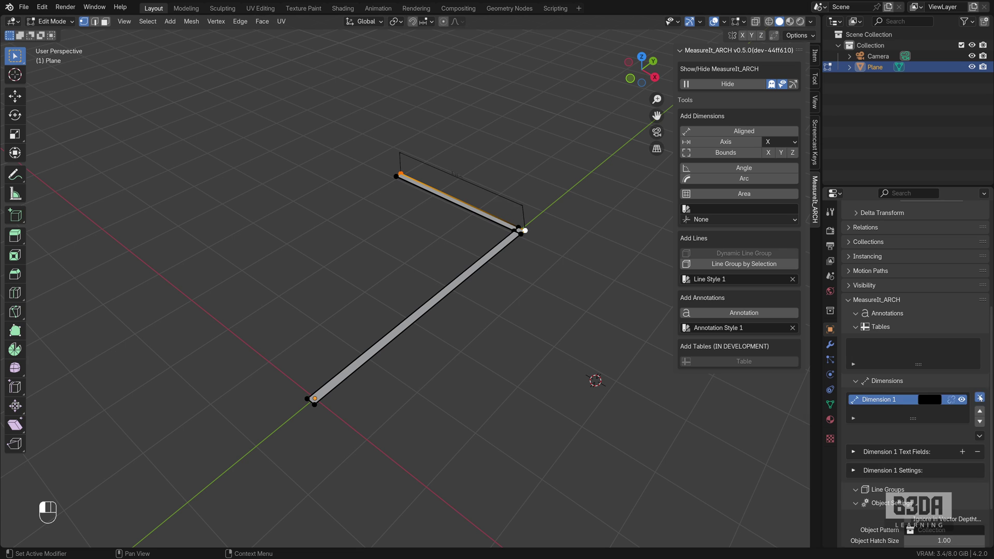
Step: Set the view plane to XY Plane and add an aligned dimension along the short leg
left_click(735, 219)
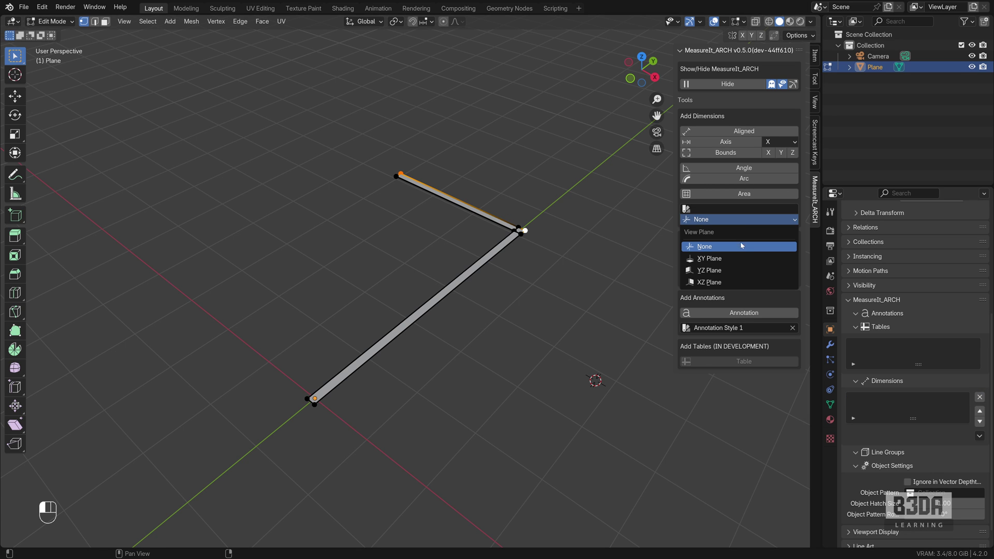
left_click(716, 262)
left_click(744, 130)
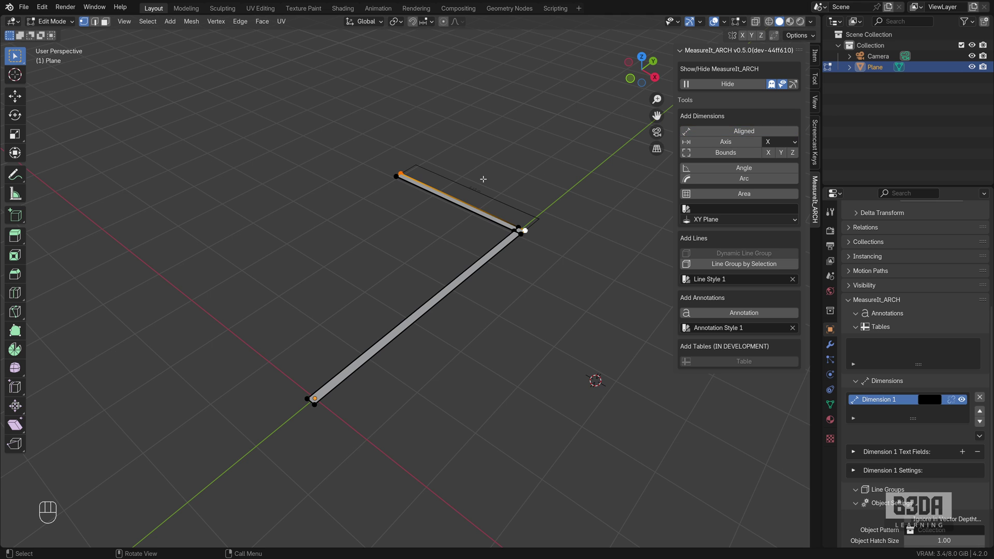
Step: Select the 5.30 m long leg's edge and add an aligned dimension along it
middle_click_drag(483, 179, 371, 286)
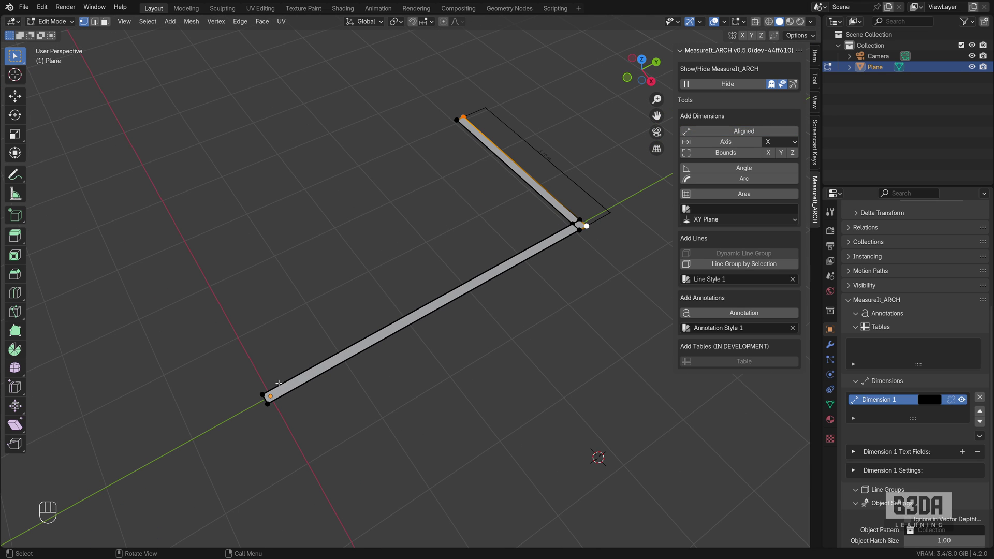
left_click(267, 404)
left_click(267, 401, "shift")
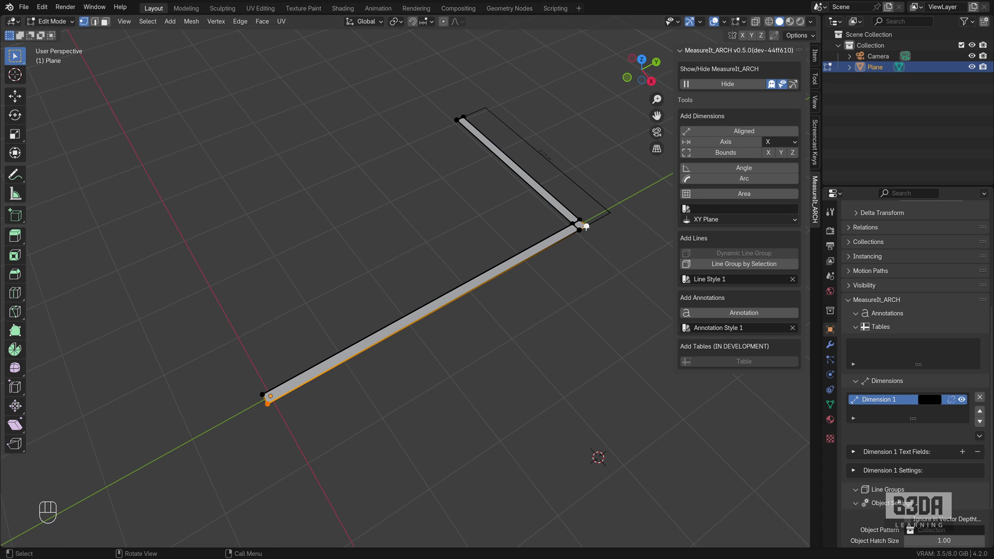
left_click(748, 134)
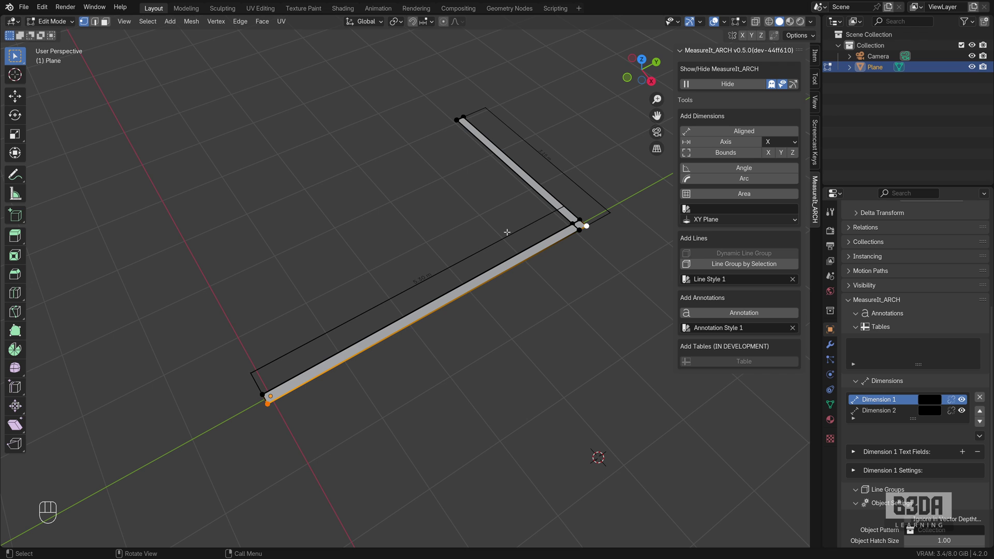
middle_click_drag(620, 192, 487, 301)
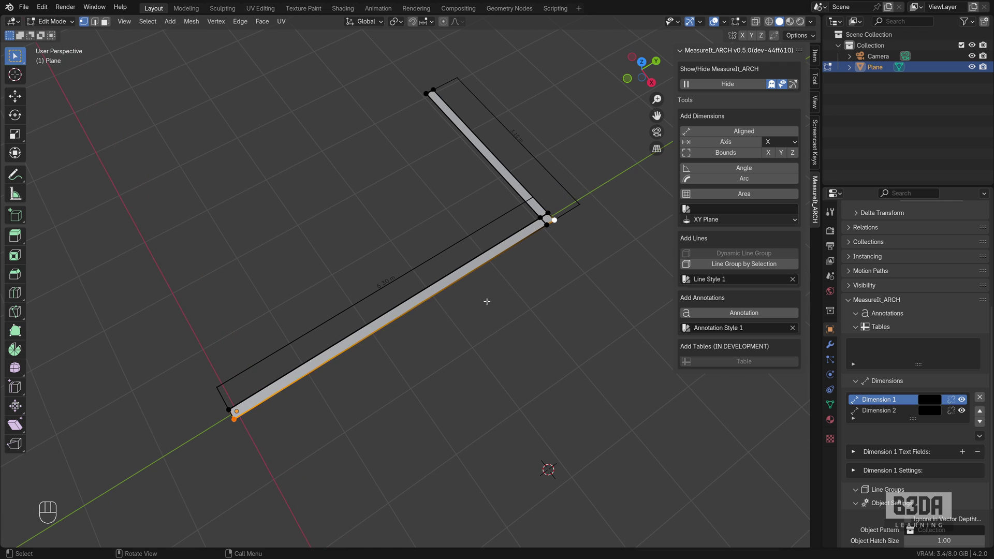
Step: In Object Mode, give the 3.15 m dimension font size 22, 1 m distance and larger arrowheads
key("Tab")
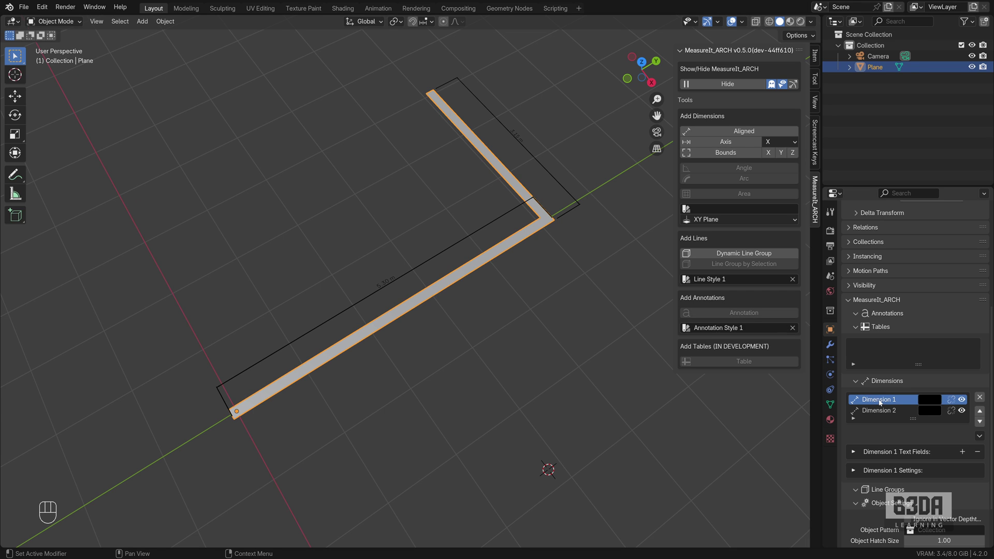
scroll(884, 415, "down", 3)
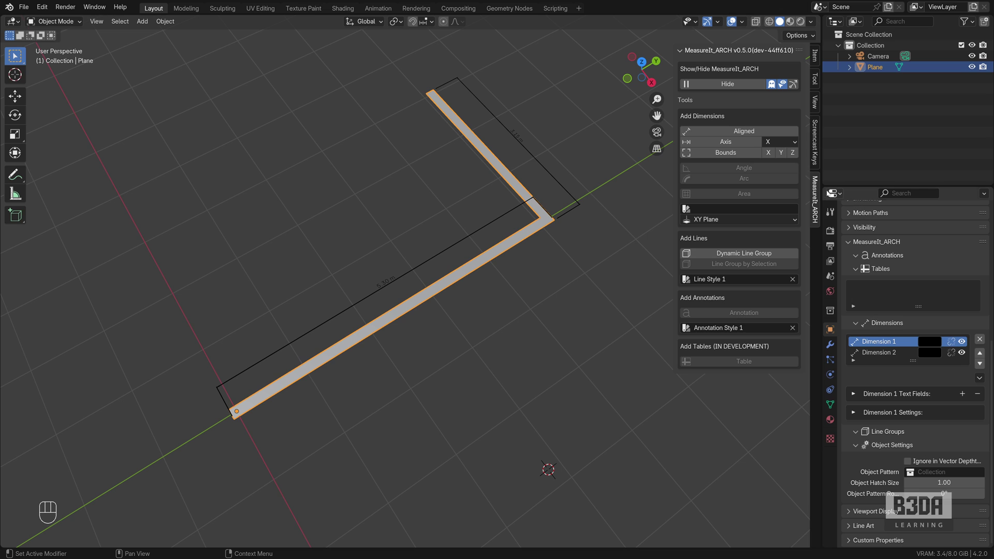
left_click_drag(824, 186, 849, 133)
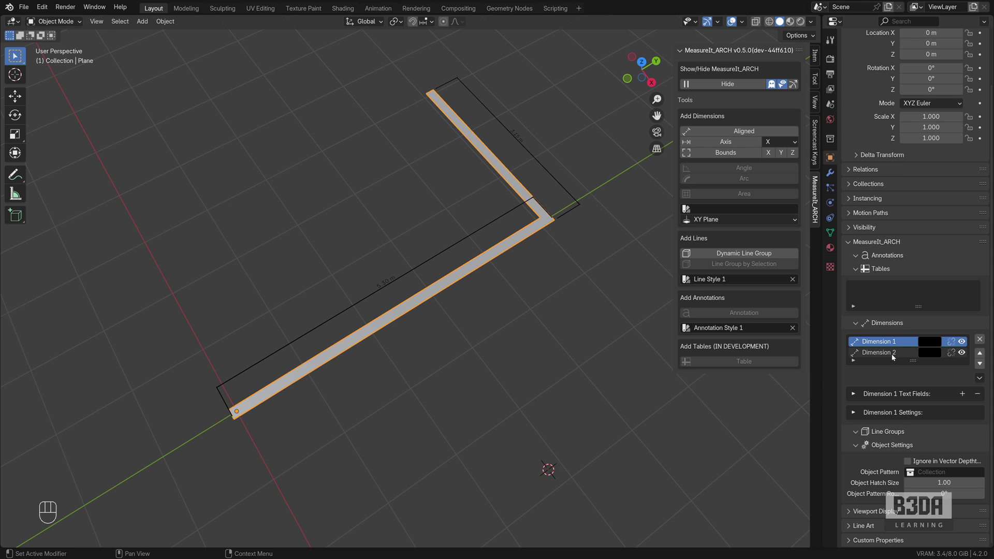
left_click(853, 412)
scroll(910, 363, "down", 8)
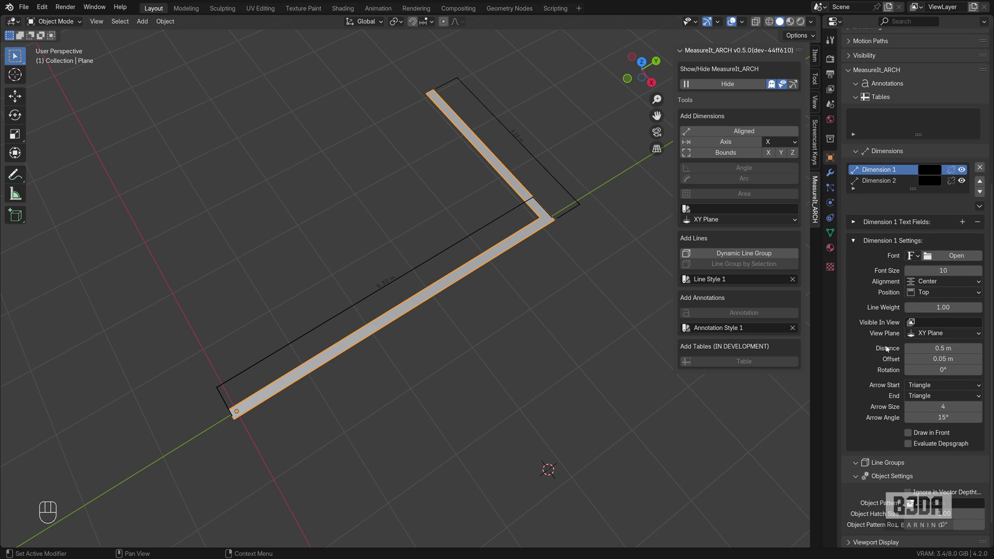
left_click_drag(943, 270, 962, 270)
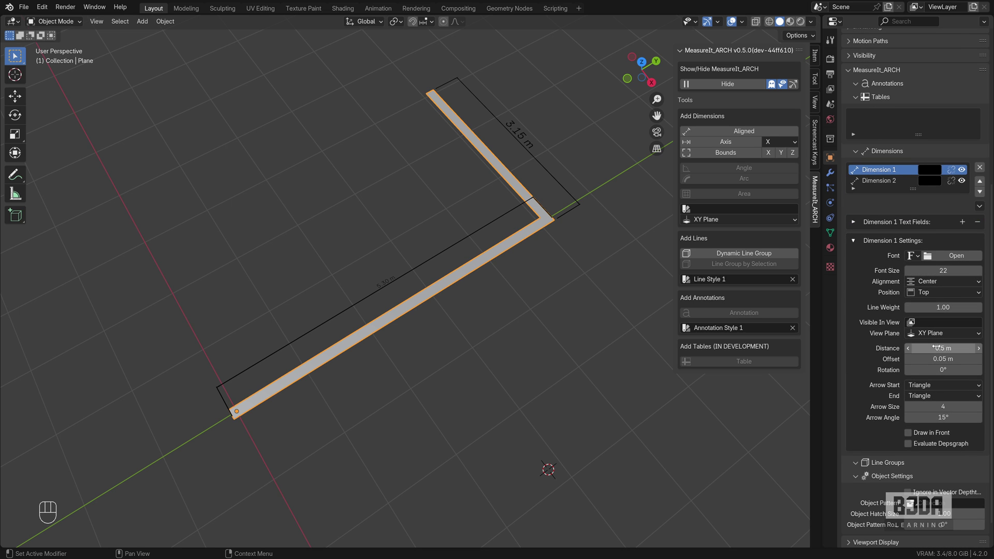
mouse_move(943, 348)
left_mouse_down()
mouse_move(963, 348)
mouse_move(953, 359)
left_mouse_up()
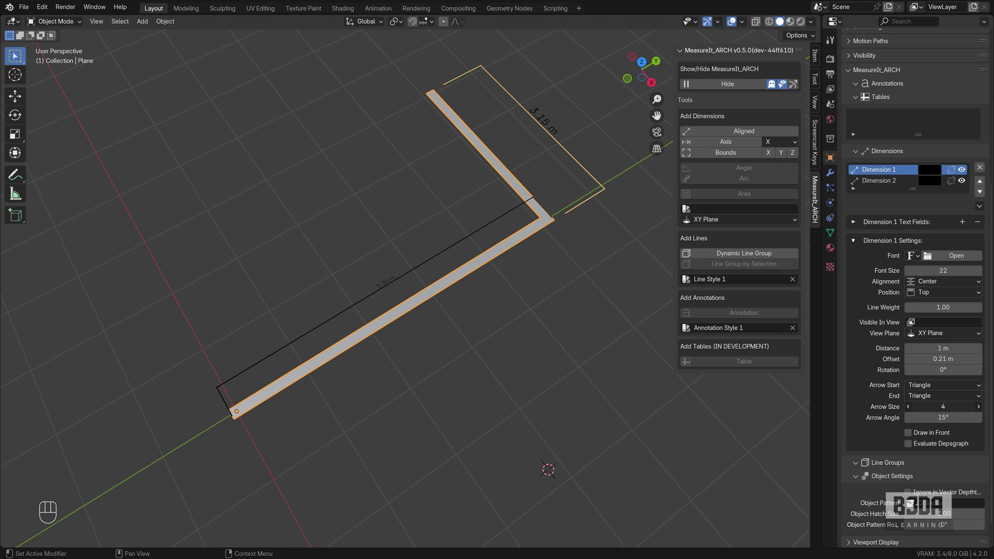
left_click_drag(943, 406, 957, 406)
left_click(881, 181)
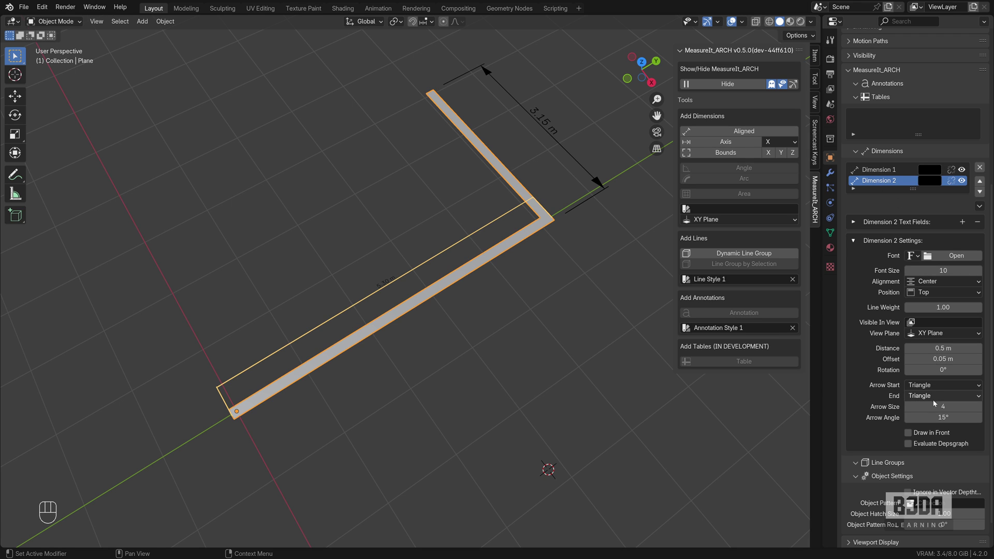
Step: Rotate Dimension 2 by 180° to flip it to the wall's outer side
left_click(927, 369)
type("180")
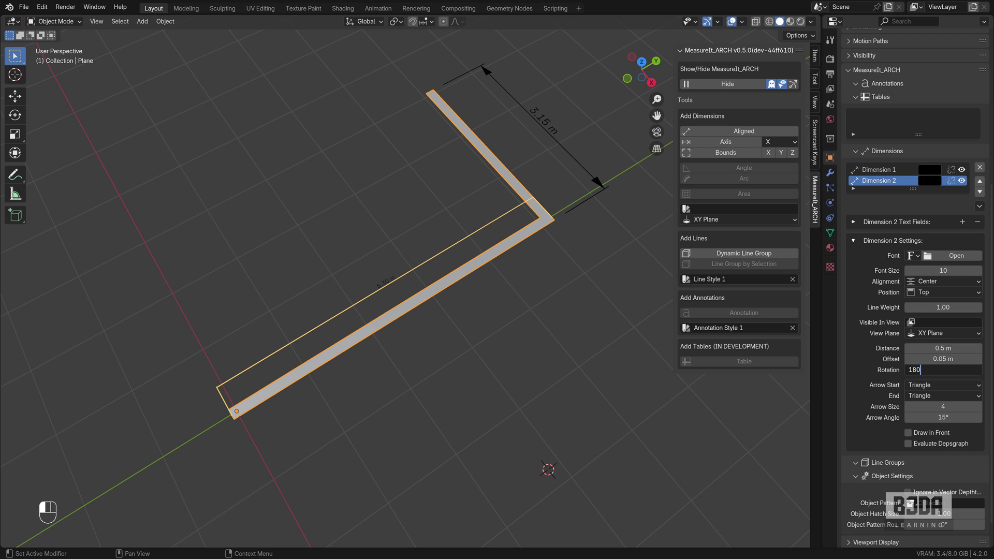
key("Return")
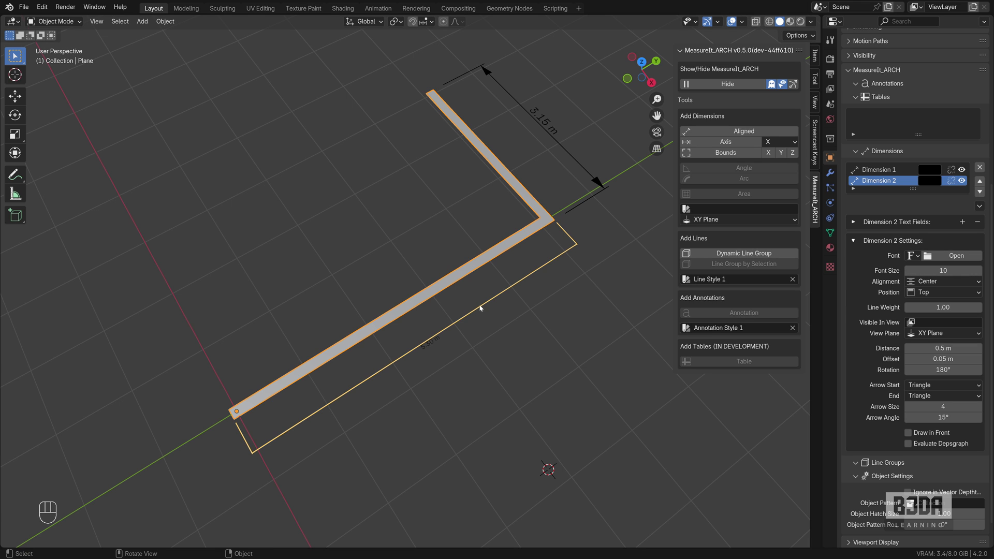
Step: Give the 5.30 m dimension font size 20, arrow size 25, 0.17 m offset and 0.81 m distance
left_click_drag(934, 271, 954, 270)
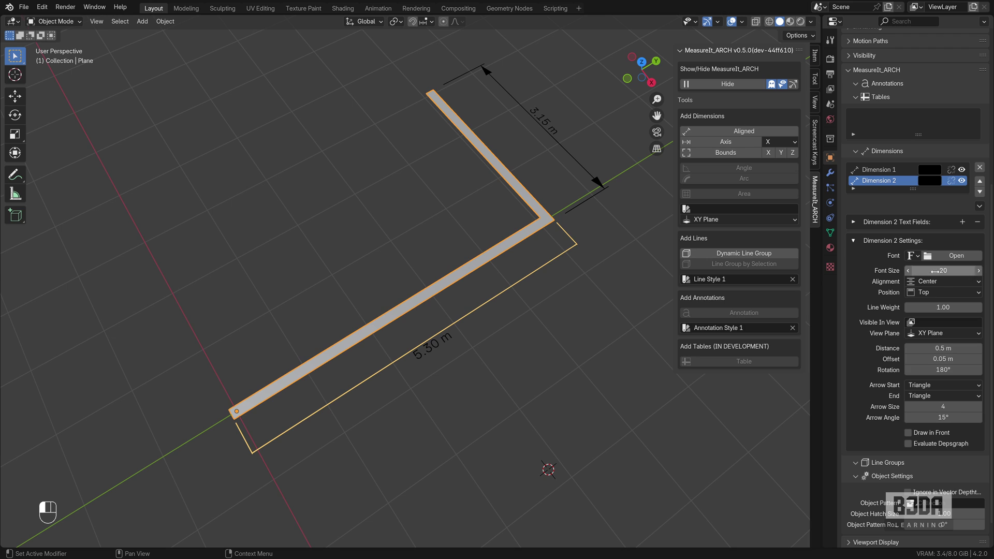
left_click_drag(942, 406, 976, 406)
left_click_drag(943, 359, 950, 358)
mouse_move(937, 348)
left_mouse_down()
mouse_move(957, 348)
mouse_move(937, 348)
left_mouse_up()
left_click(538, 350)
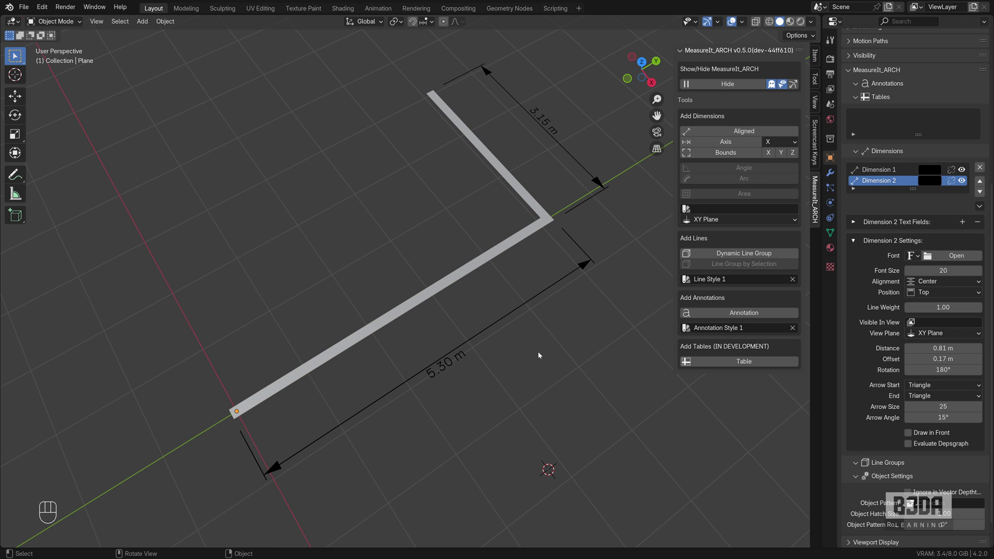
scroll(539, 355, "down", 1)
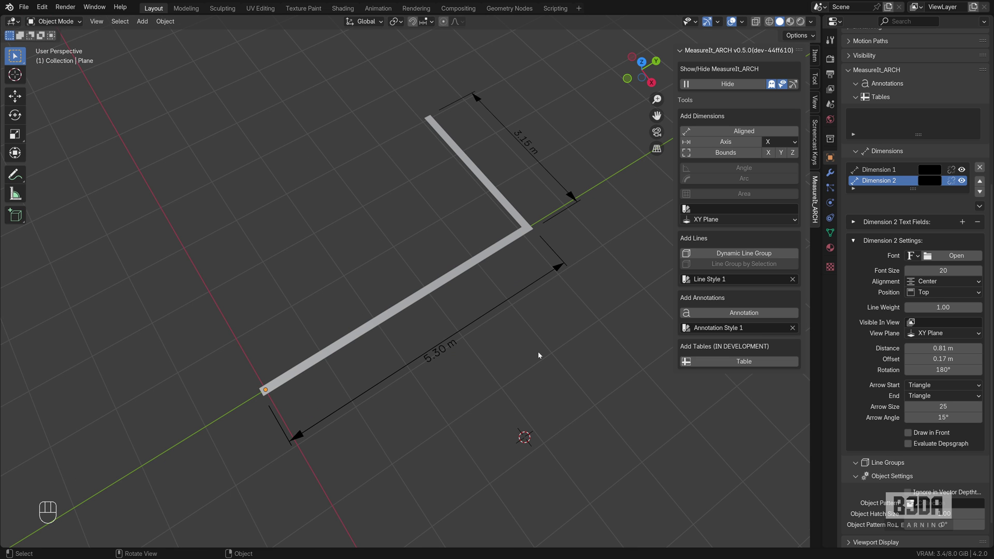
Step: View through the camera (Numpad 0), move the camera to reframe the wall, and render with F12
middle_click_drag(529, 343, 596, 250)
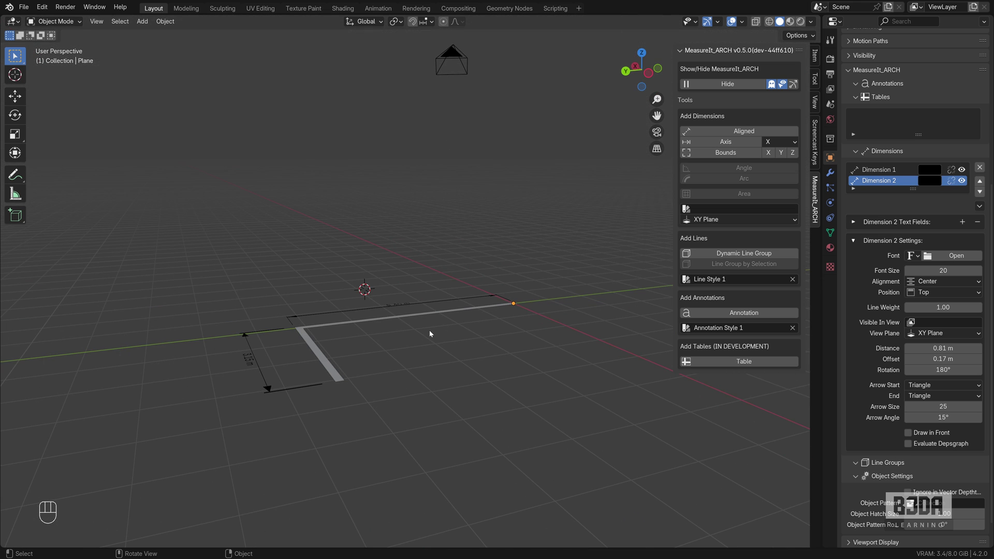
key("KP_0")
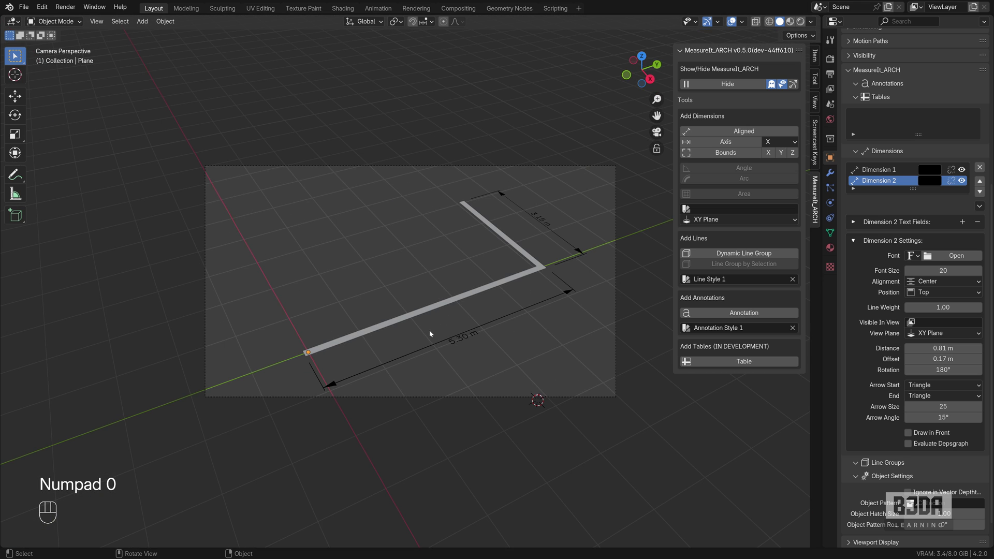
left_click_drag(464, 156, 436, 172)
key("g")
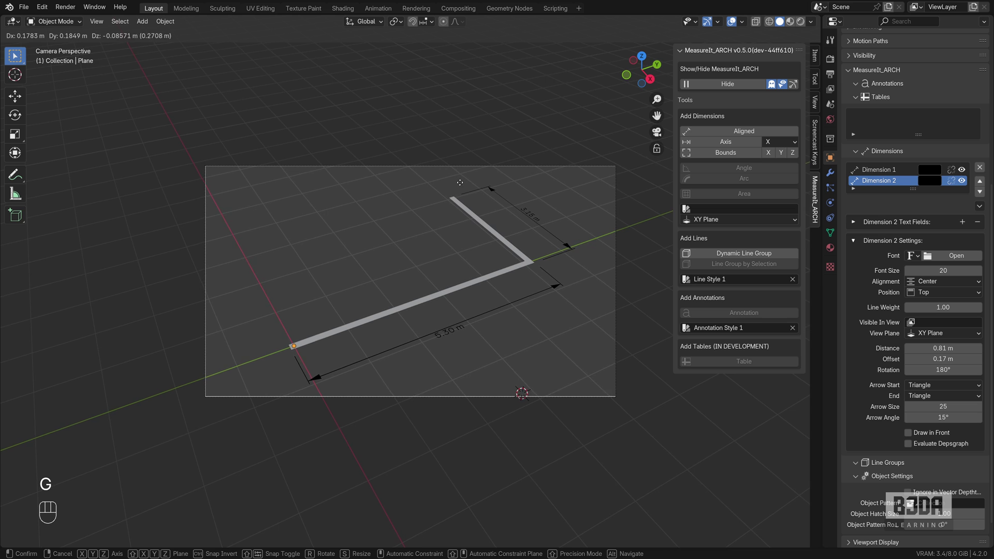
left_click(459, 186)
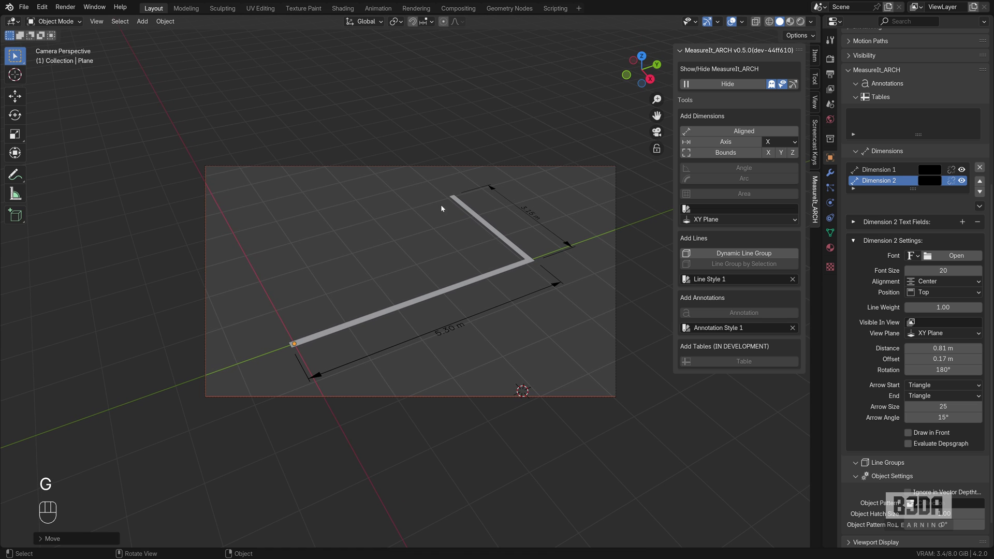
key("F12")
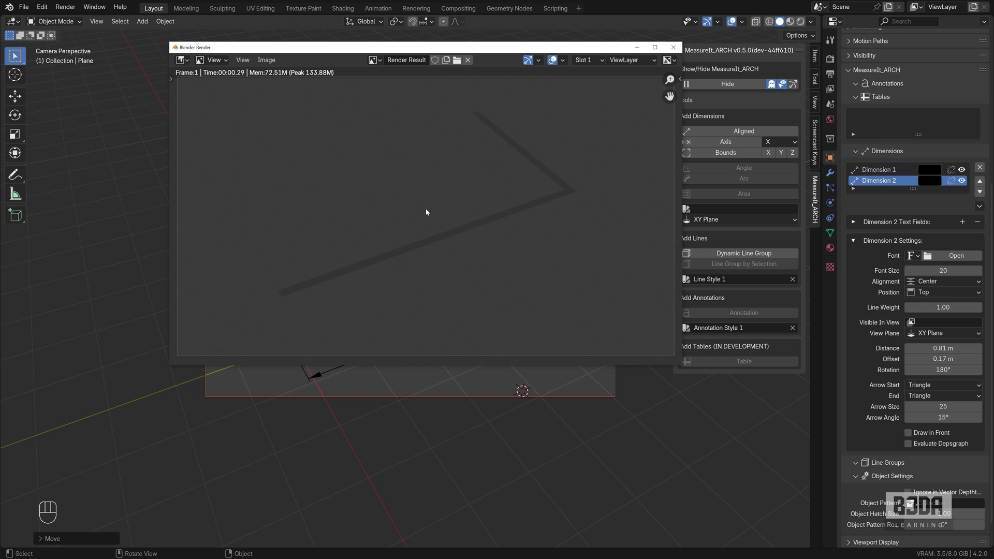
Step: Close the render window and set the World background colour to white
left_click(673, 47)
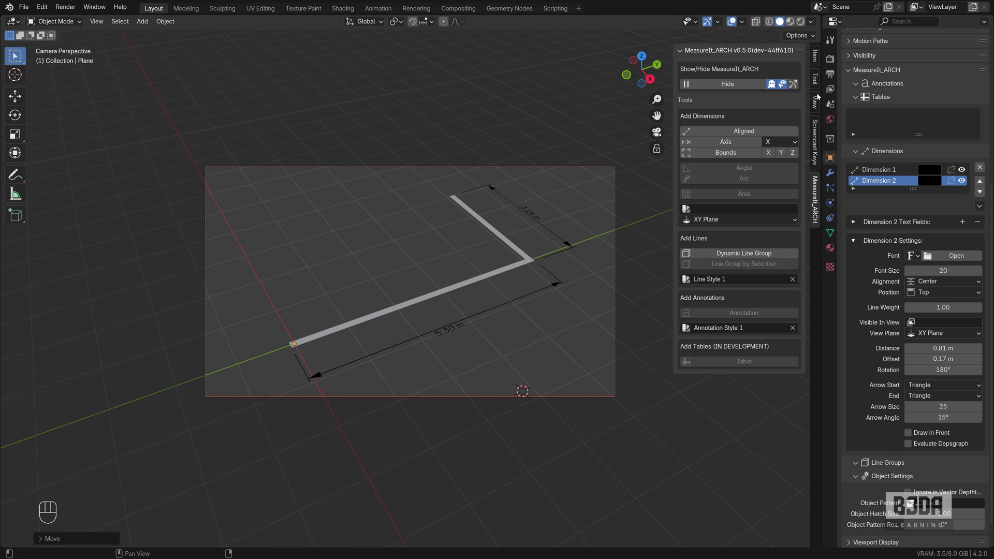
left_click(829, 119)
left_click(932, 129)
left_click_drag(962, 174, 964, 141)
Step: Set the Color Management view transform to Standard, then render to check and close the render
left_click(830, 59)
left_click(861, 90)
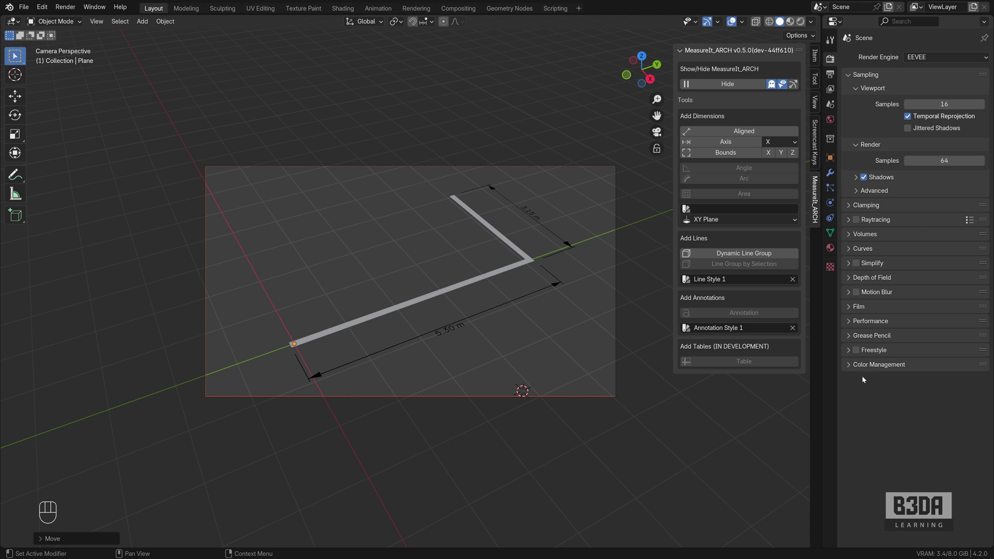
left_click(848, 365)
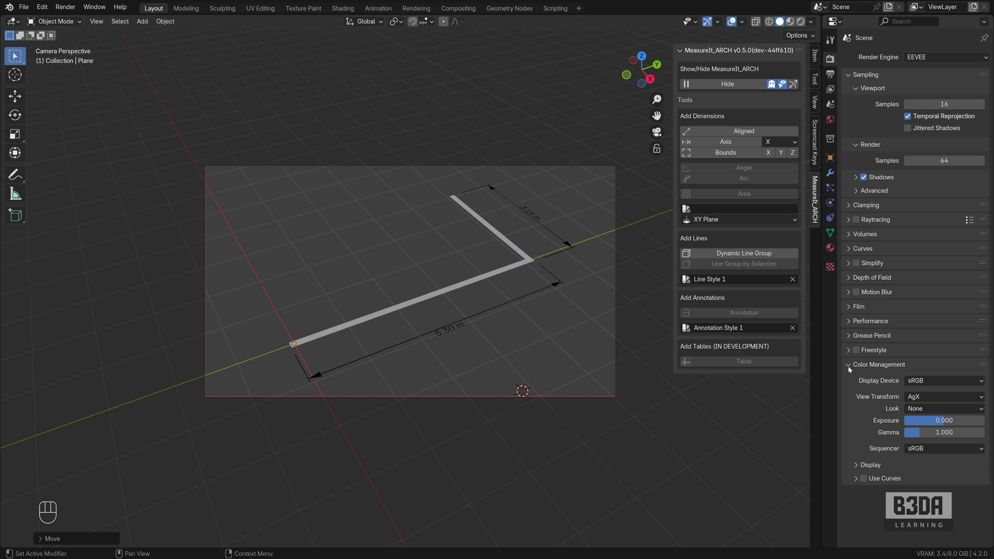
left_click(943, 397)
left_click(926, 407)
key("F12")
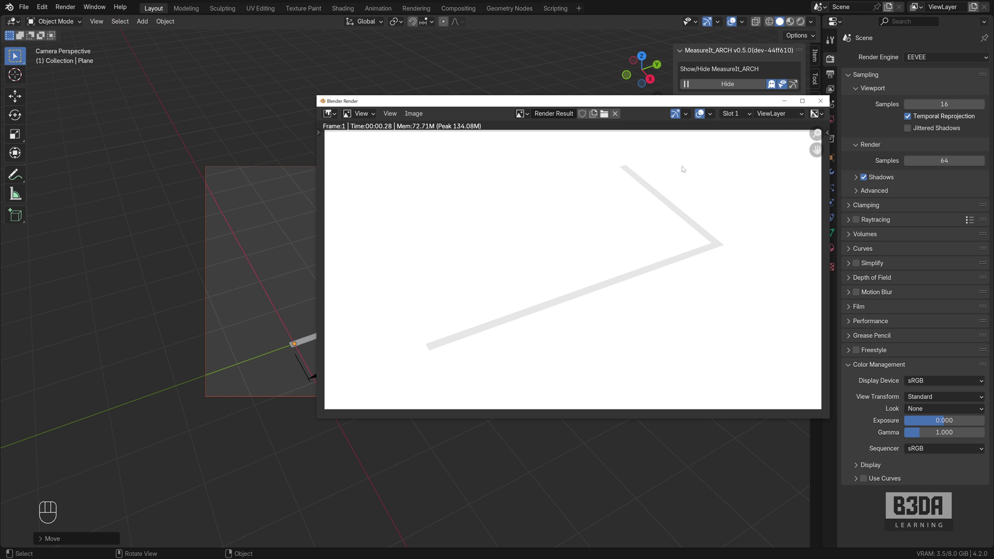
left_click(820, 101)
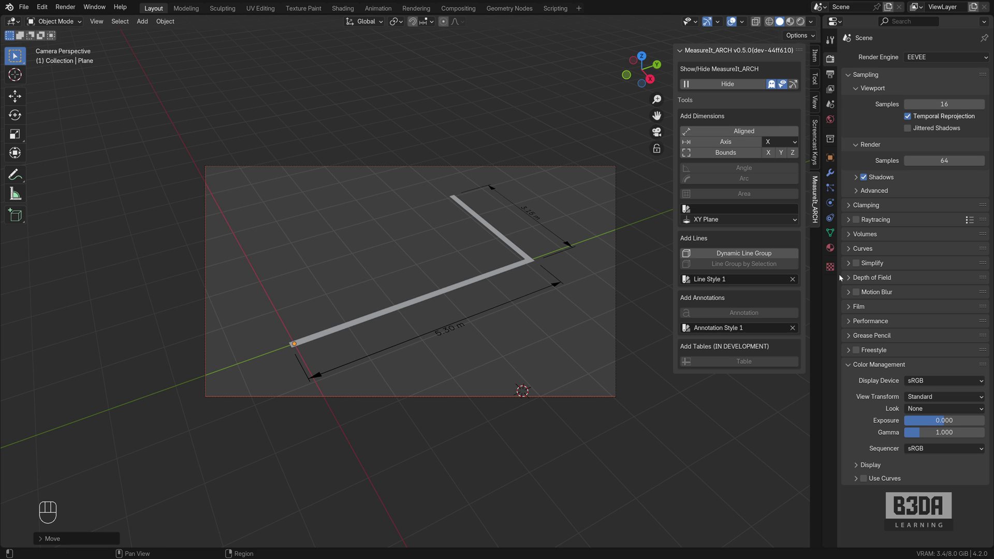
Step: Export the dimension lines with MeasureIt_ARCH Image from Output Properties as _View 1_0001.png
left_click(830, 75)
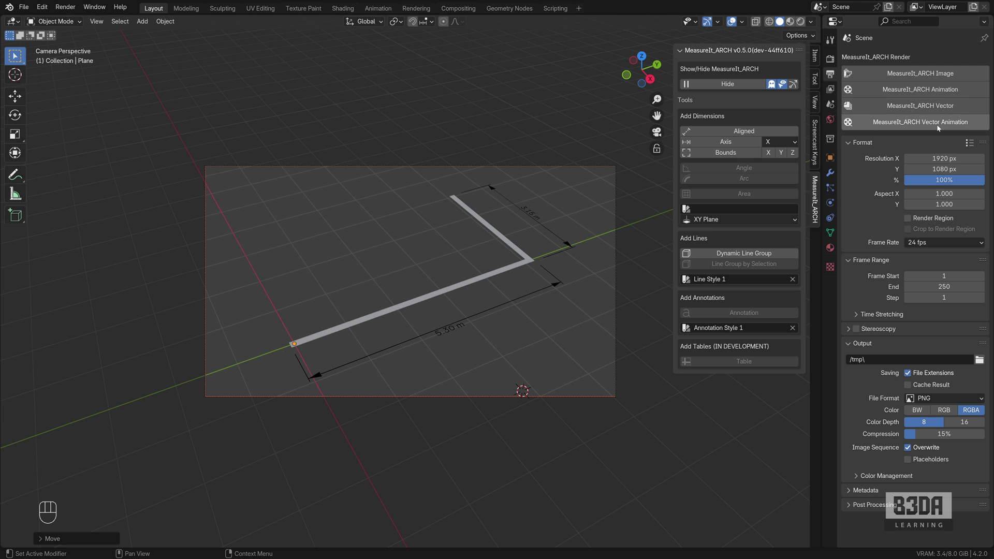
left_click(932, 76)
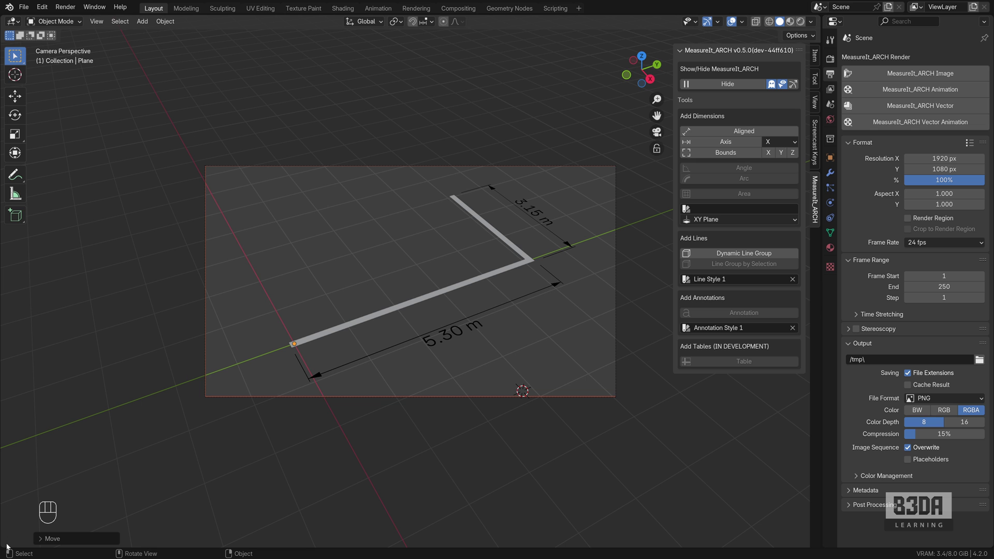
Step: Split the 3D view and show the measureit_arch_output image in a lower Image Editor
left_click_drag(7, 546, 18, 226)
left_click(12, 231)
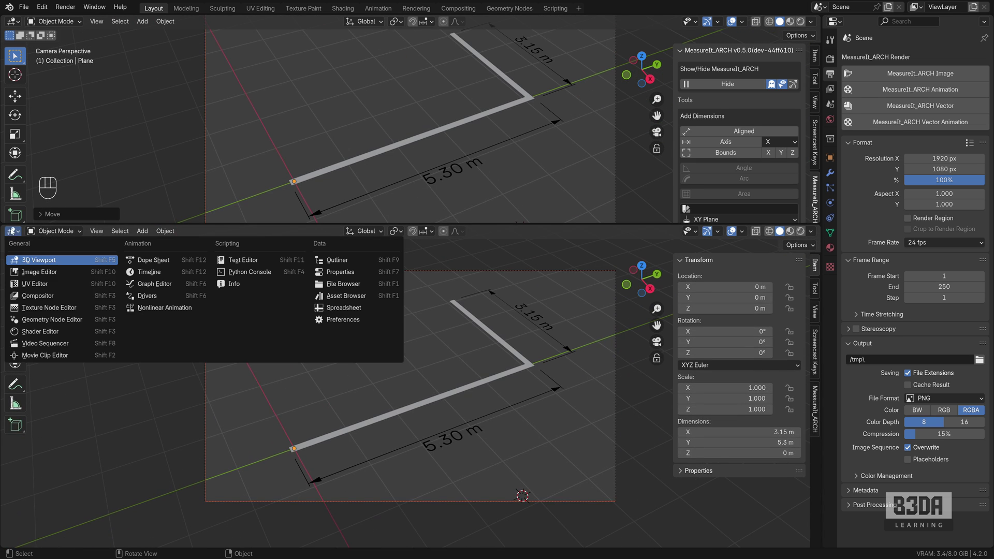
left_click(44, 272)
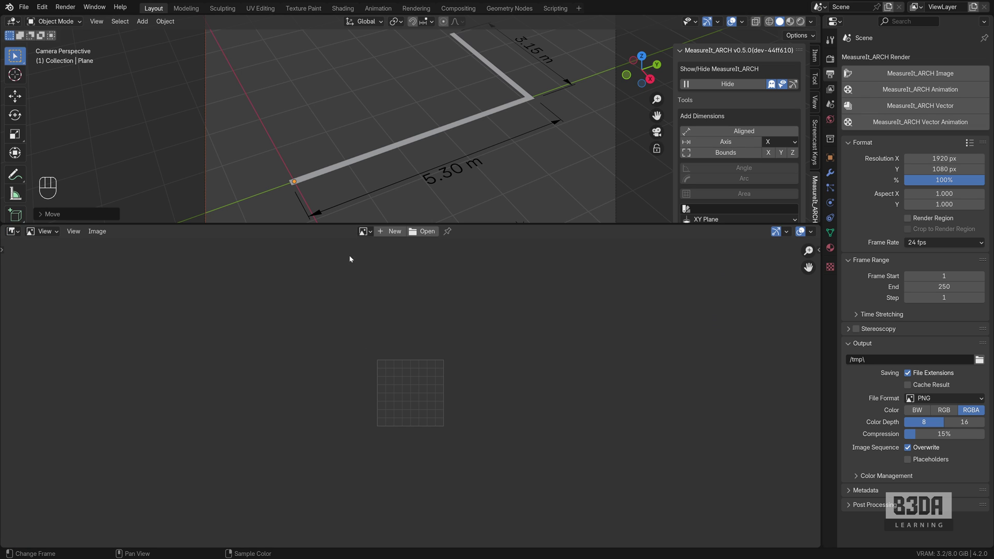
left_click(365, 231)
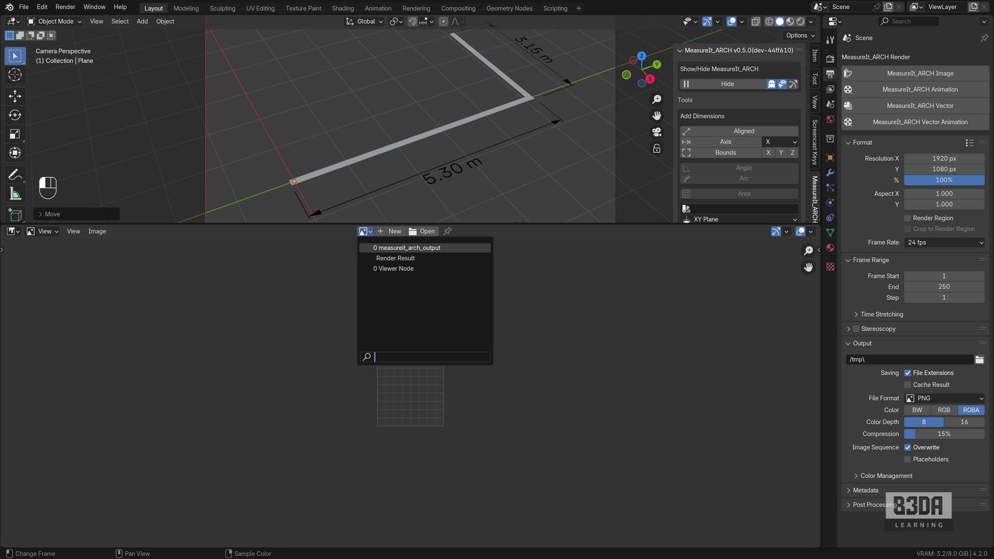
left_click(419, 248)
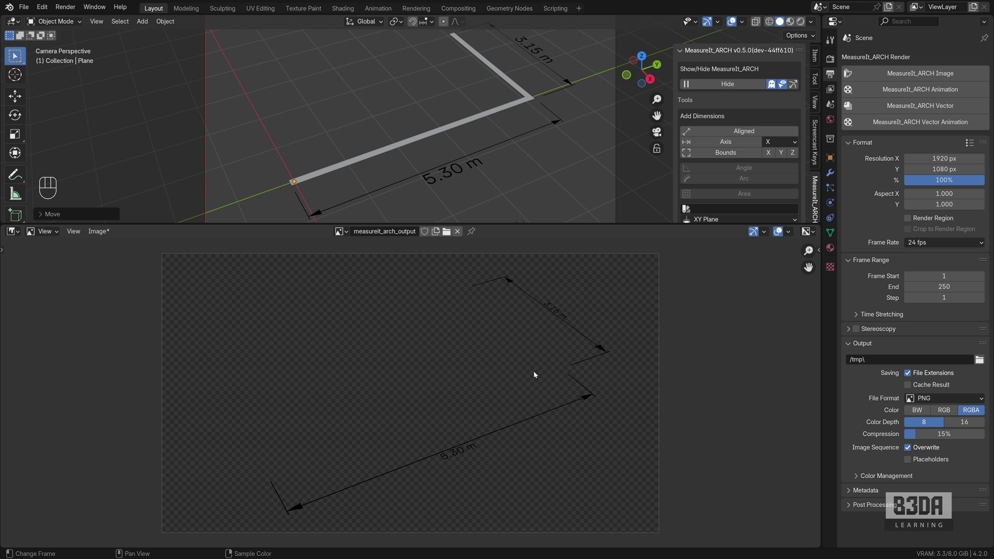
Step: Switch the lower area to the Compositor, enable Use Nodes, and arrange the Render Layers and Composite nodes
left_click(13, 231)
left_click(31, 296)
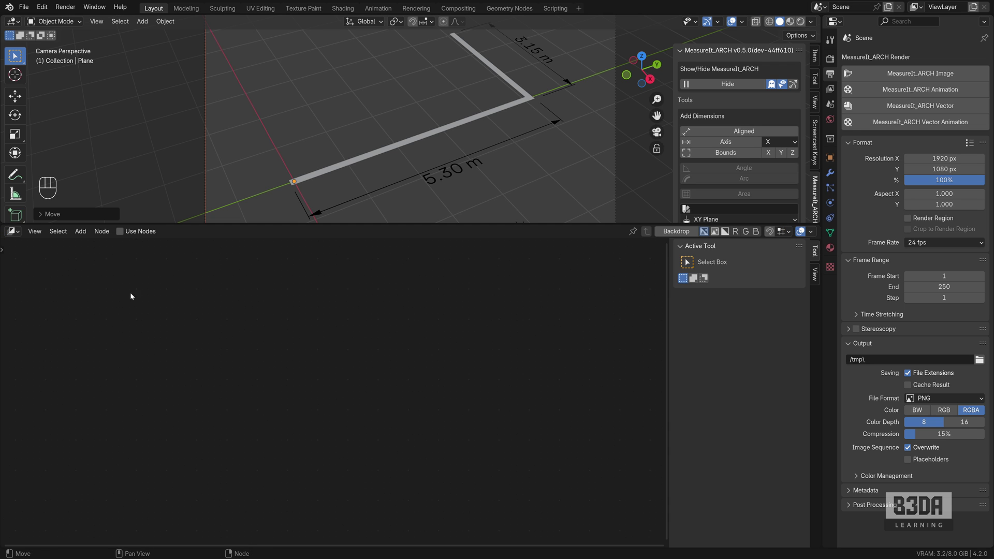
left_click(120, 232)
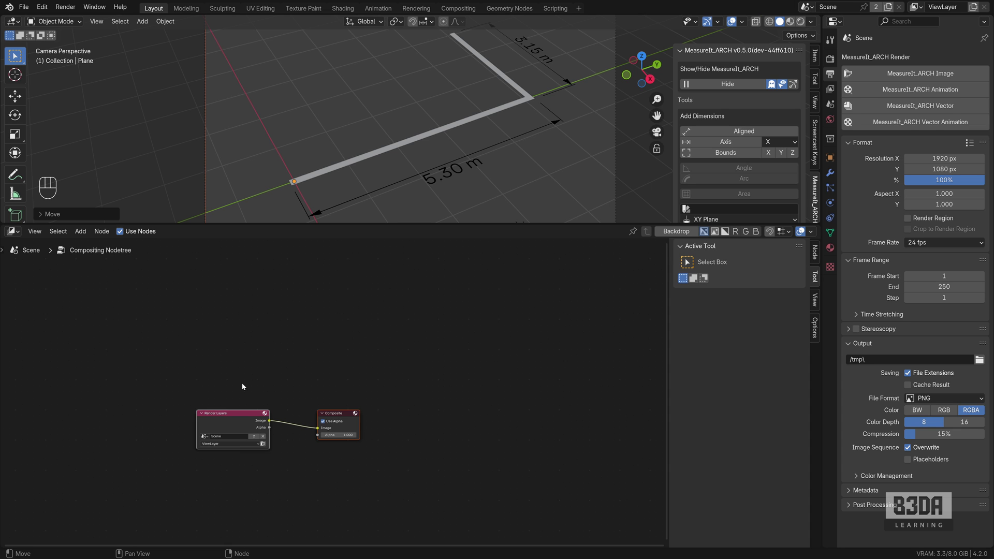
middle_click_drag(281, 408, 437, 332)
scroll(439, 338, "down", 3)
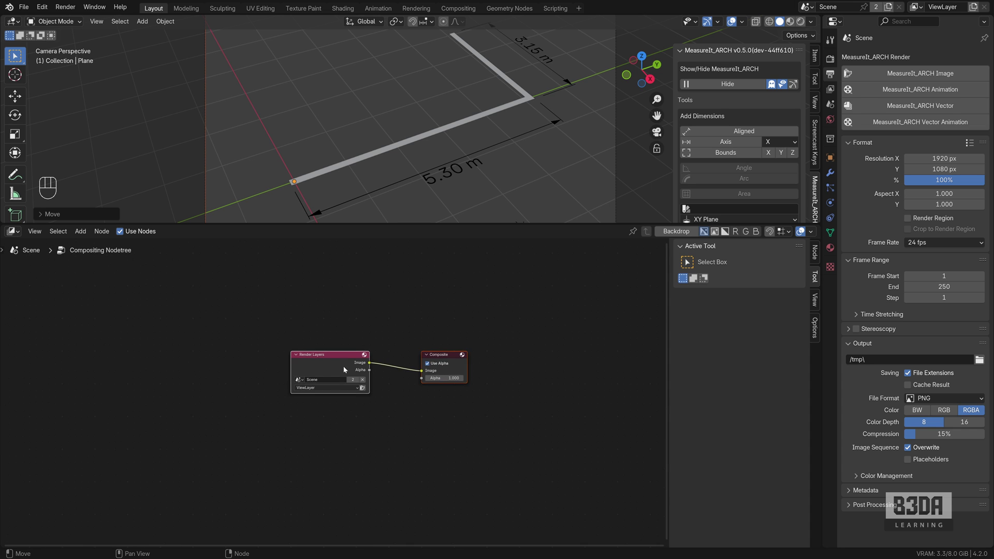
left_click_drag(448, 358, 527, 384)
left_click_drag(326, 355, 240, 291)
left_click_drag(534, 393, 520, 373)
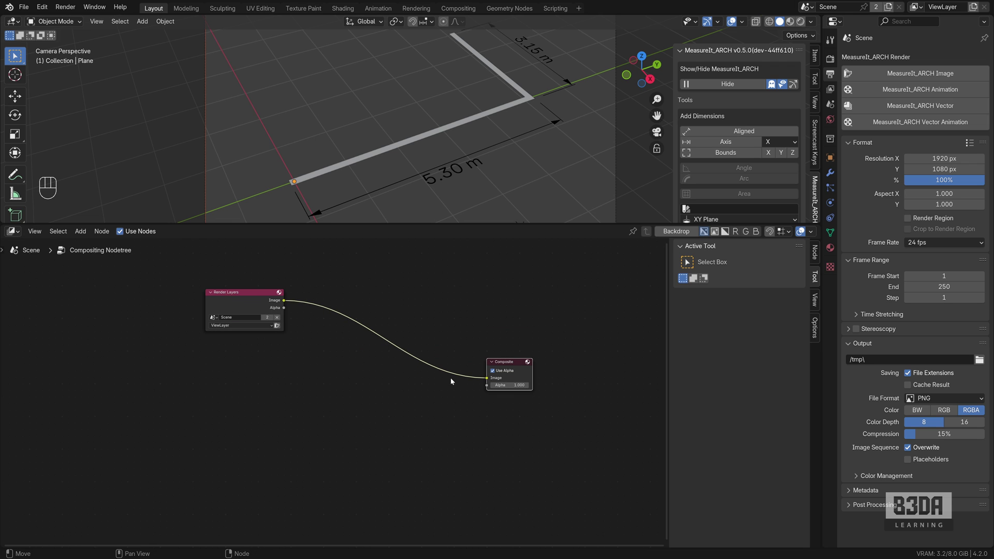
Step: Add an Image input node and load measureit_arch_output into it
key("shift+a")
mouse_move(262, 411)
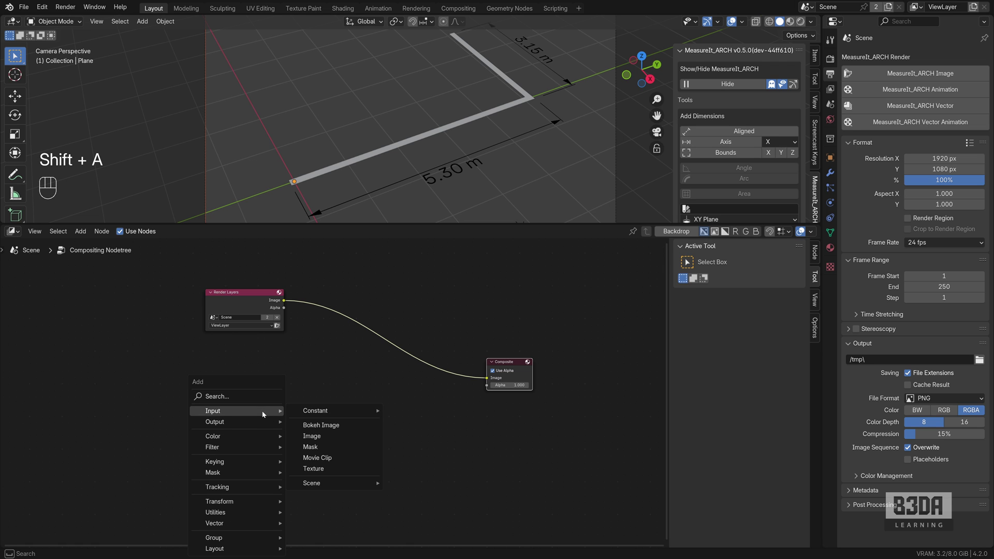
left_click(311, 435)
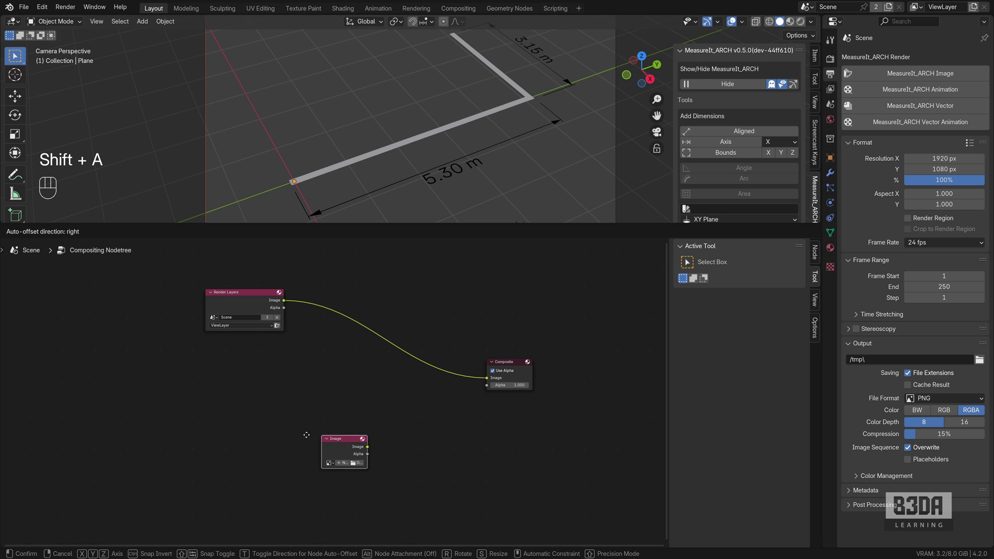
left_click(215, 402)
left_click(218, 413)
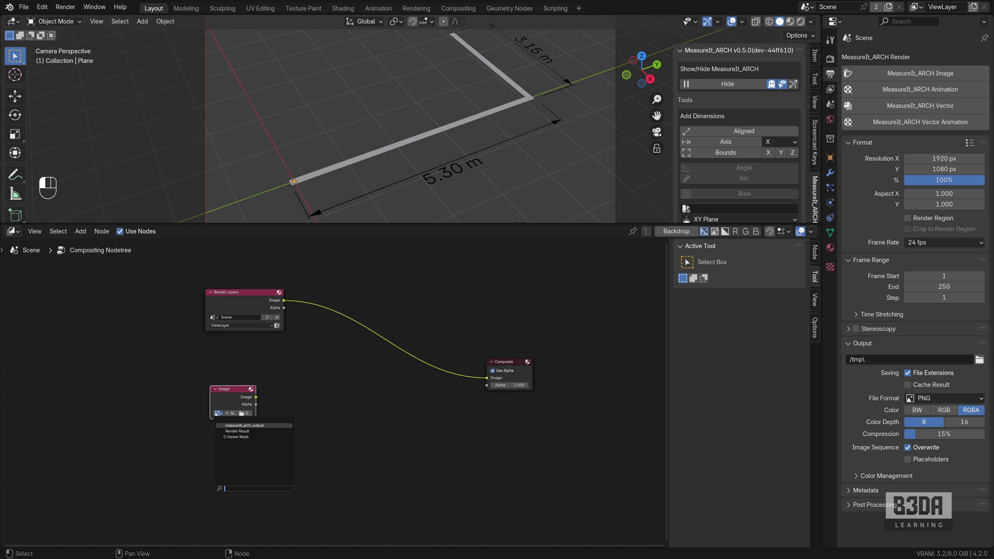
left_click(254, 425)
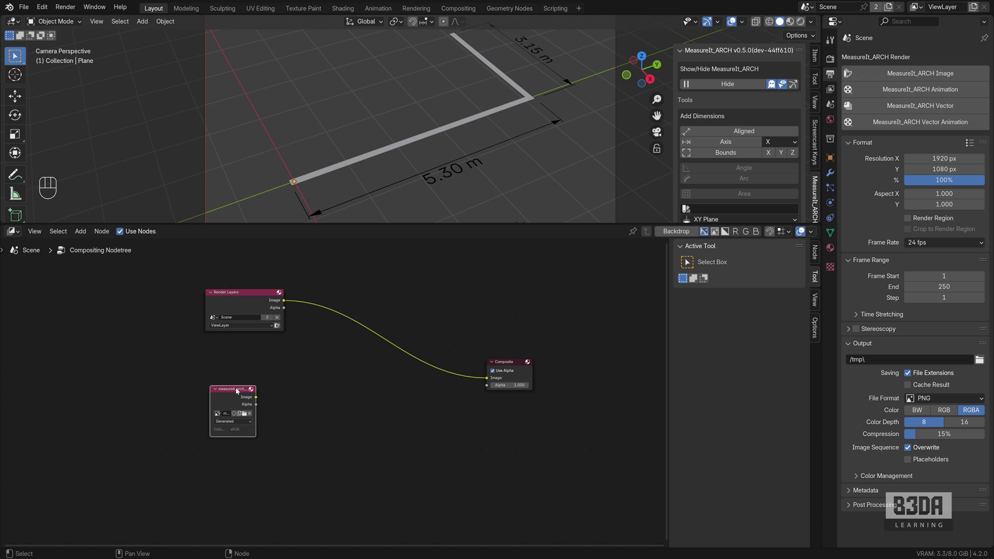
Step: Insert an Alpha Over node before Composite, plug measureit_arch_output into its second input, and render
left_click_drag(240, 389, 257, 412)
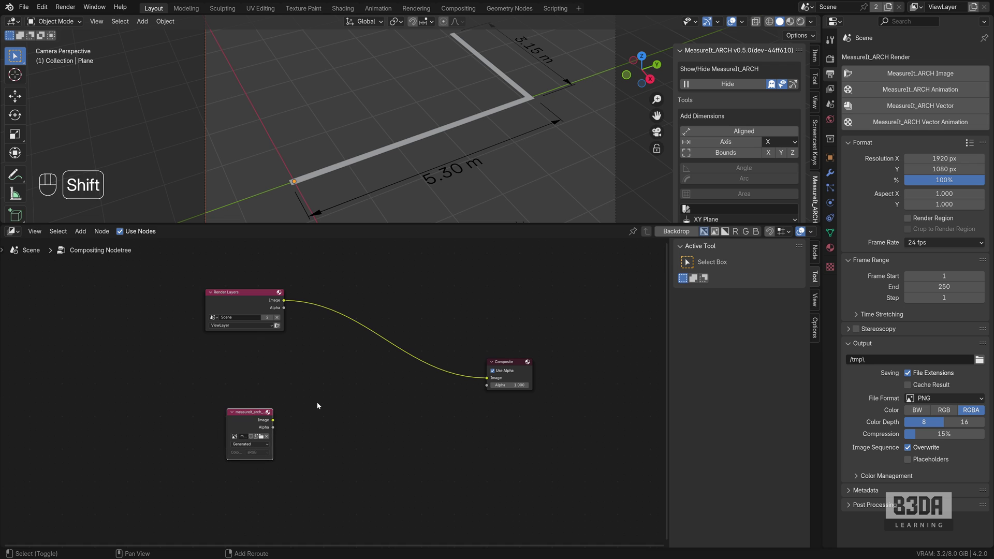
key("shift+a")
left_click(309, 390)
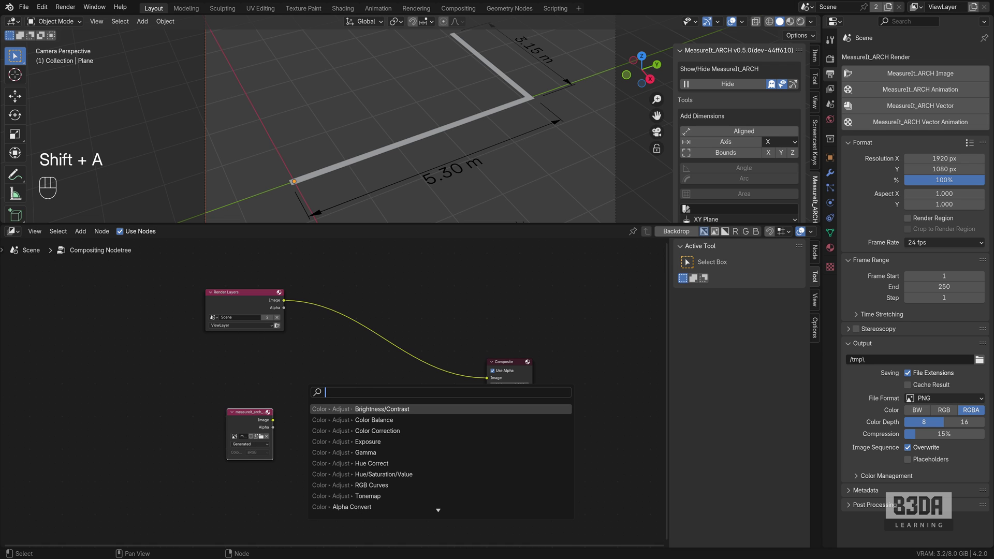
type("alp")
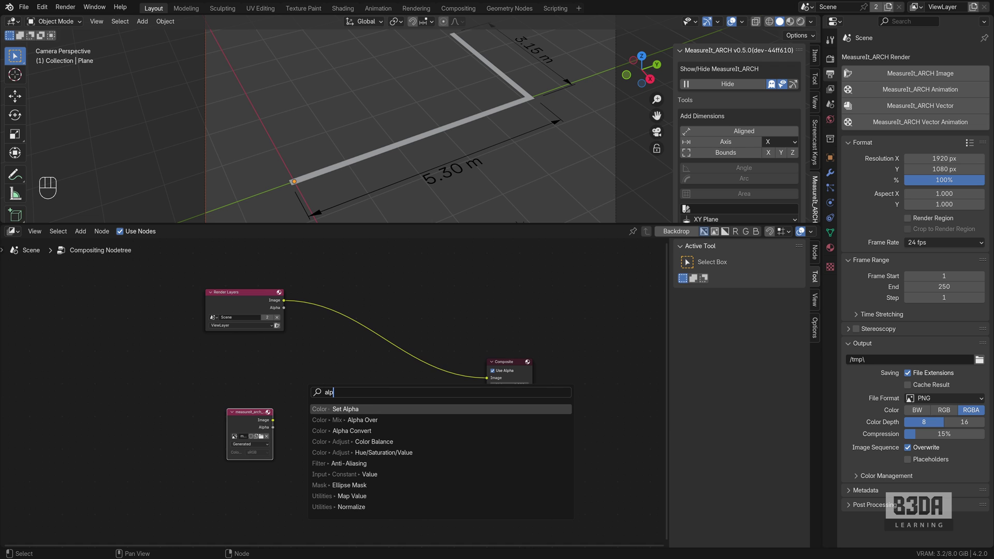
key("Down")
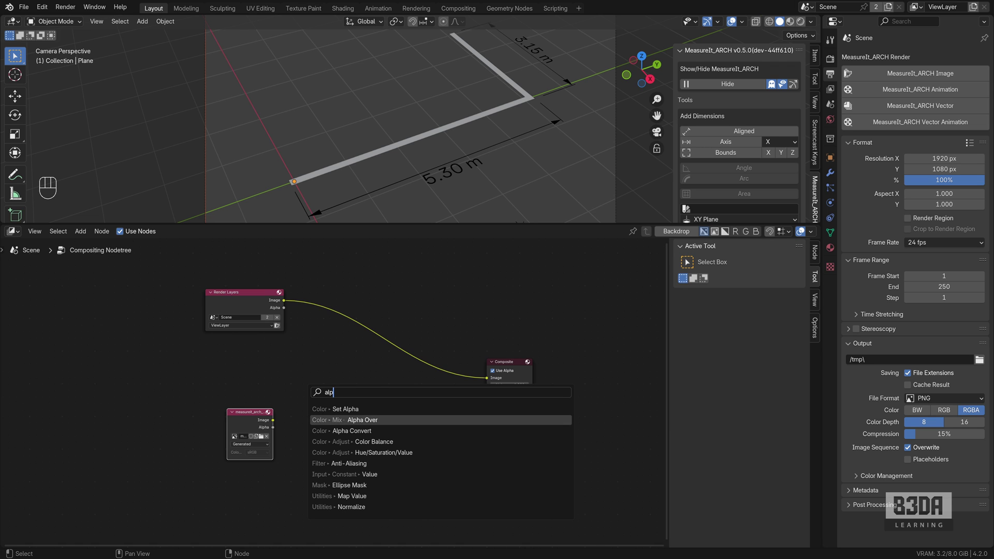
key("Return")
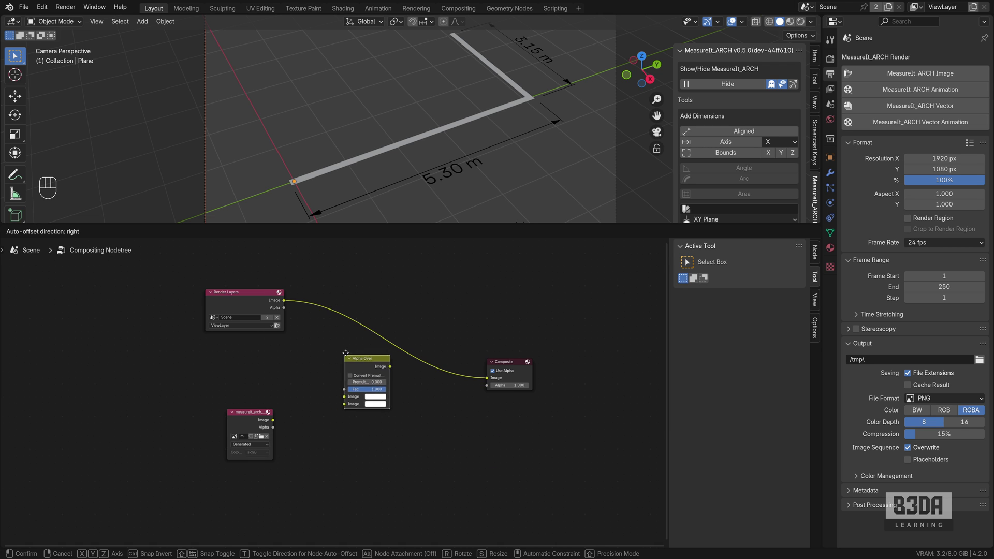
left_click(374, 362)
left_click_drag(273, 421, 351, 384)
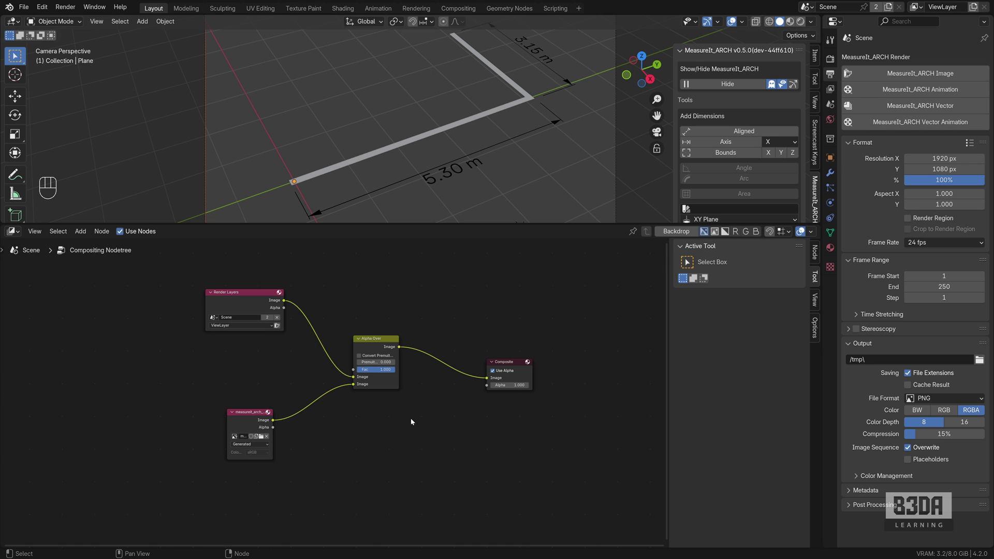
key("F12")
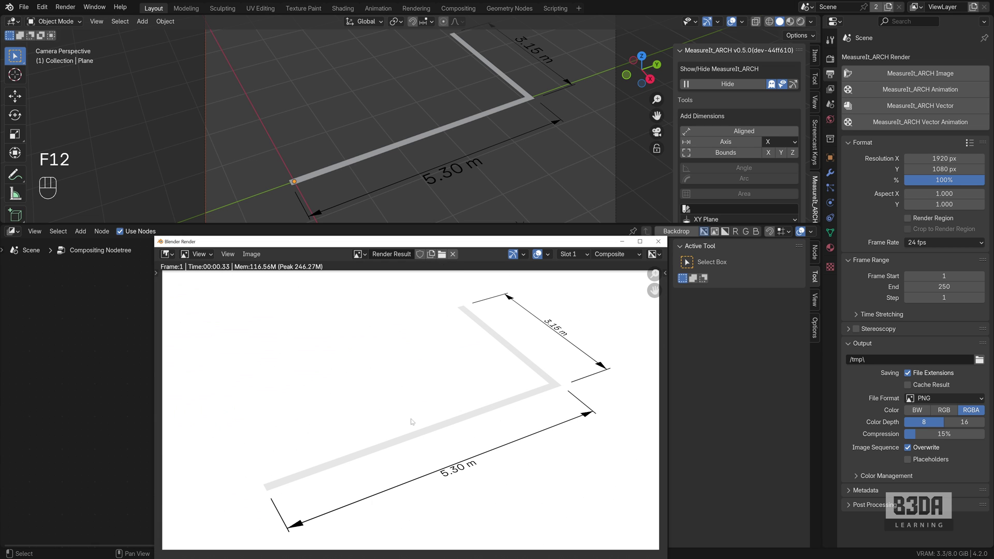
left_click_drag(470, 245, 722, 161)
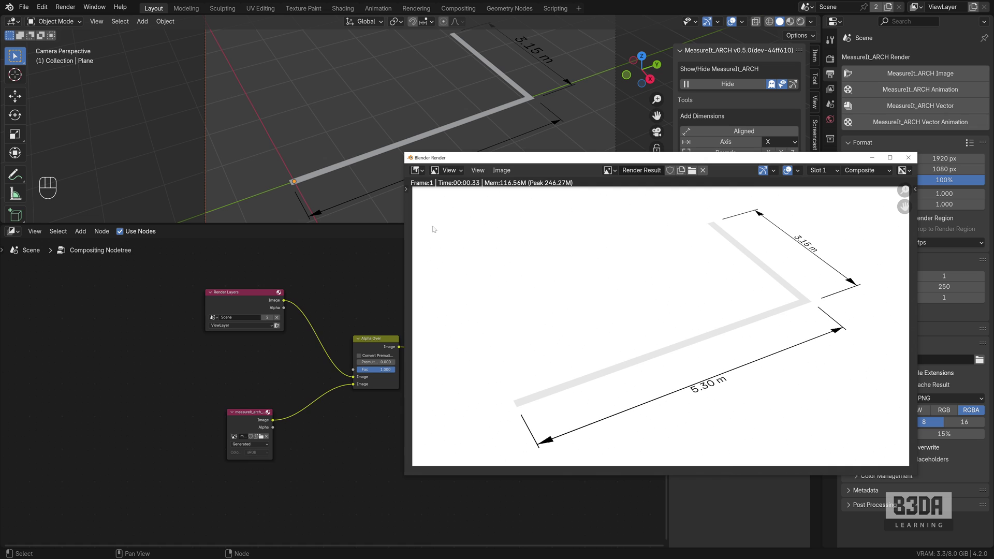
key("Escape")
middle_click_drag(238, 315, 112, 313)
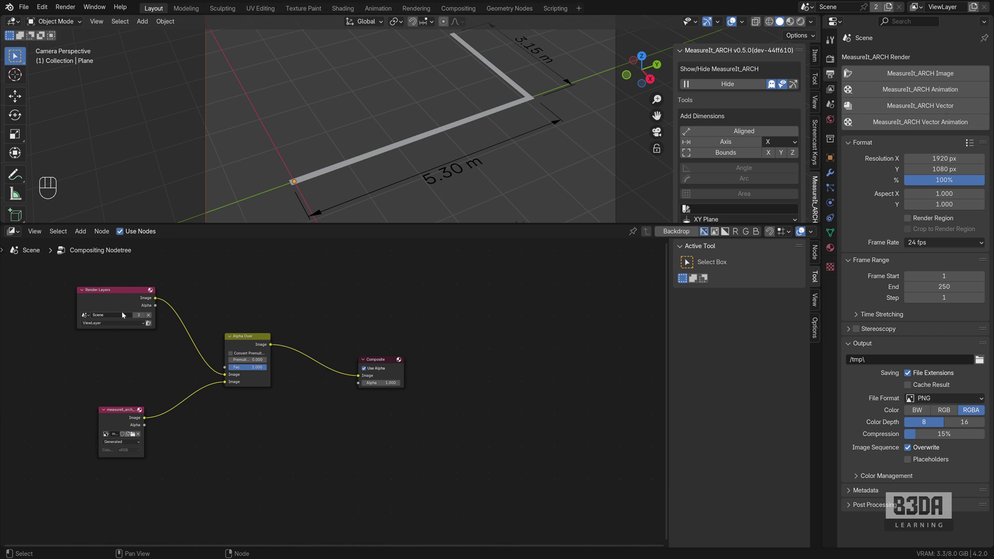
key("F12")
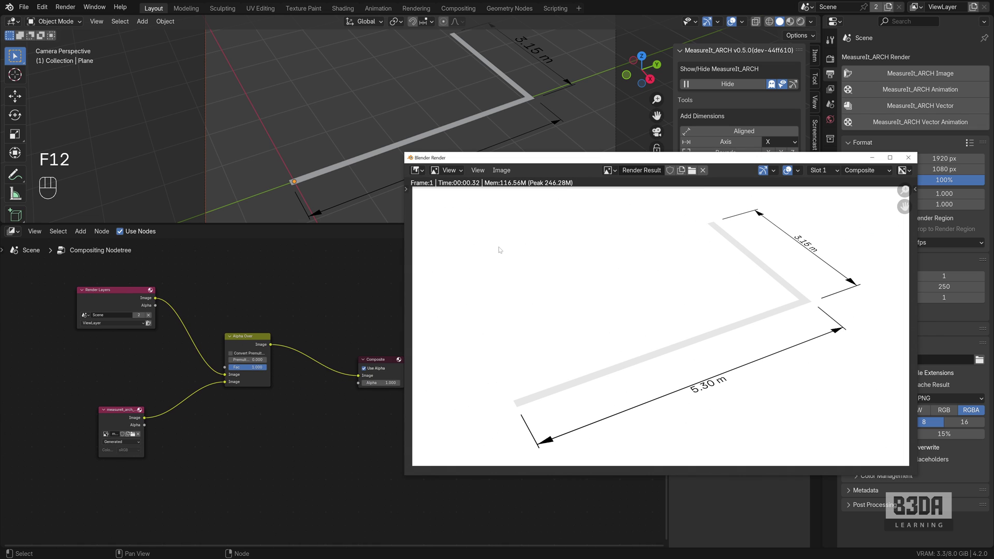